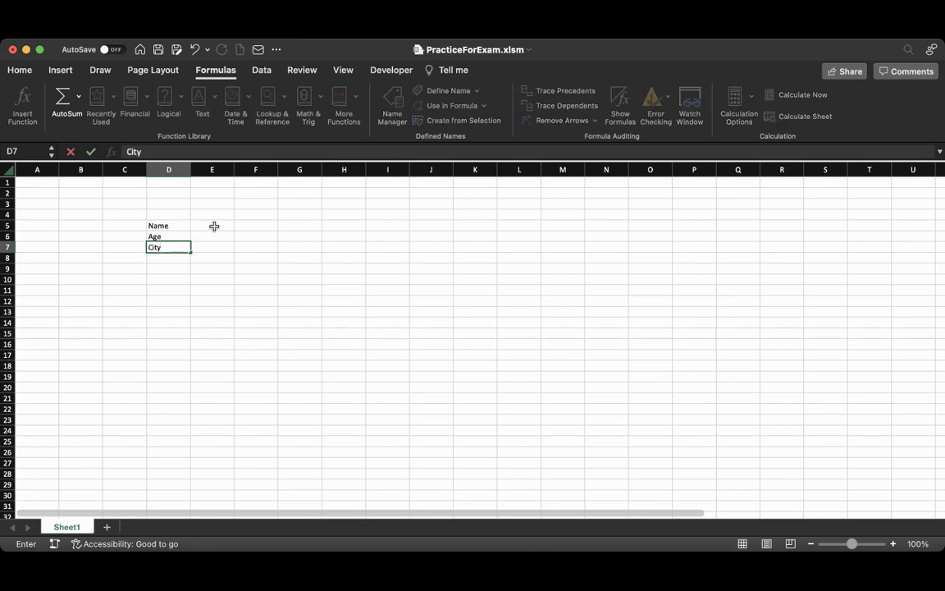
- Fill in the values beside the labels: a first name in E5, the age 34 in E6 and the city Hampton in E7
click(213, 225)
text(Ron)
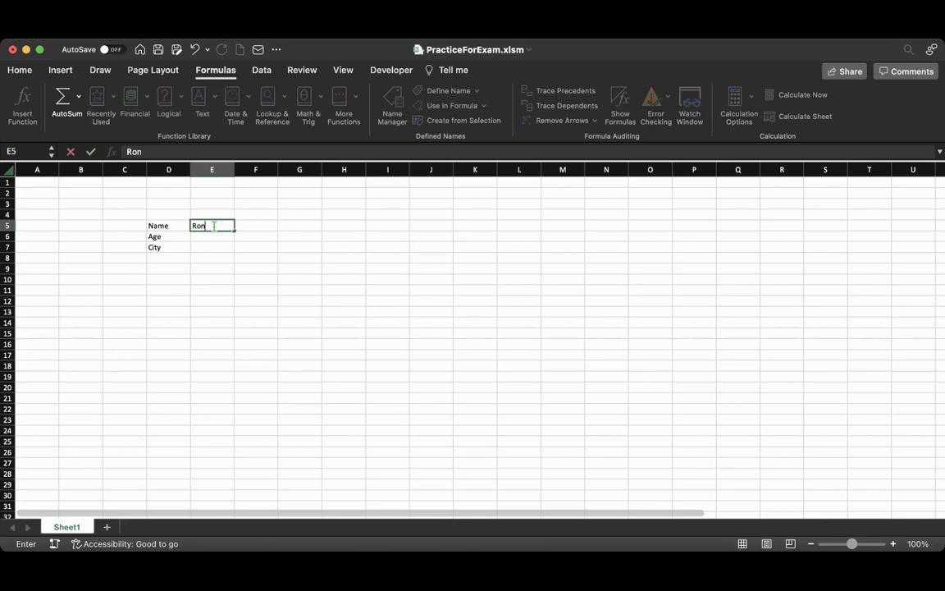
key(Return)
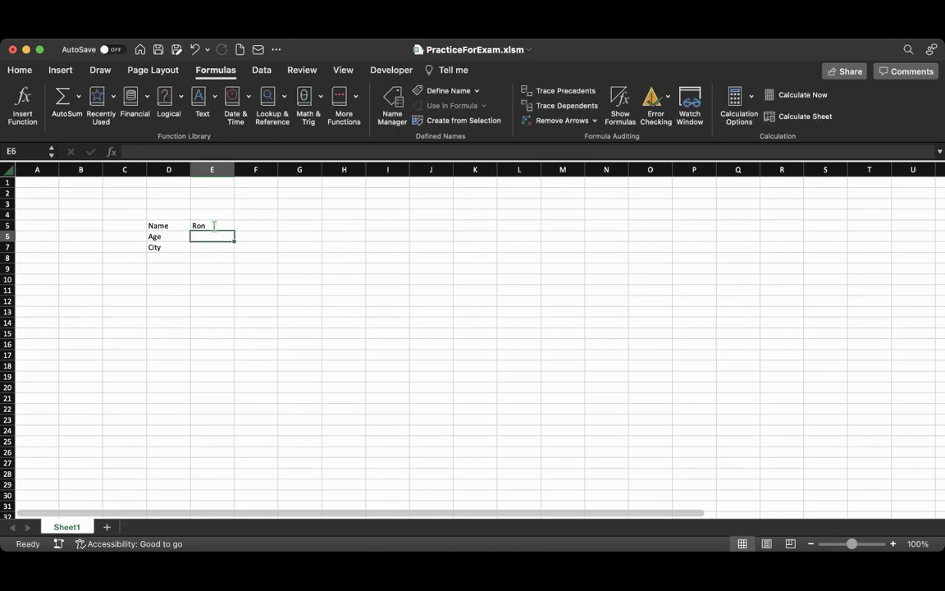
text(34)
key(Return)
text(hampton)
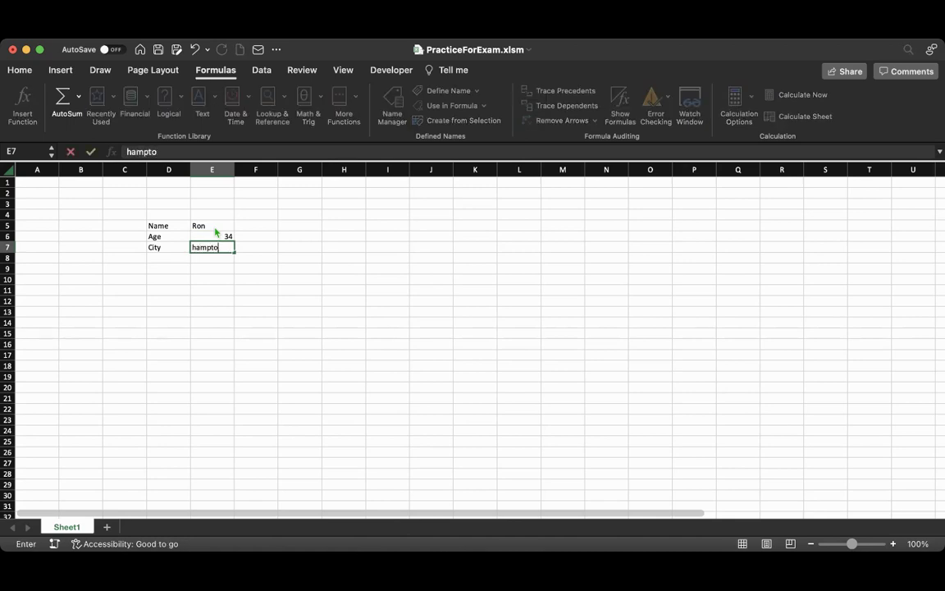
key(BackSpace)
key(BackSpace)
key(BackSpace)
key(BackSpace)
text(Hampton)
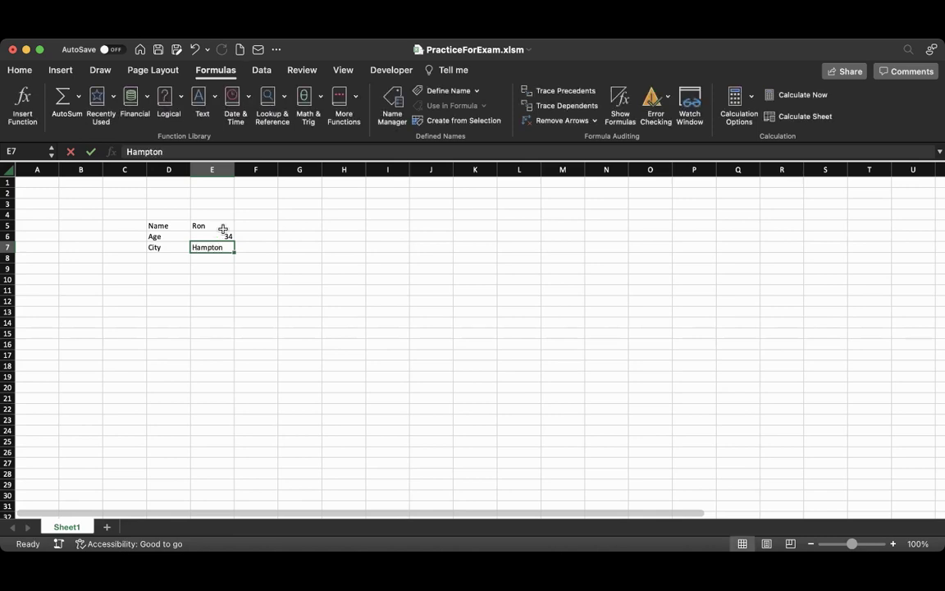
- Examine how cells E5, E6 and E7 are referenced before any names are defined
click(222, 226)
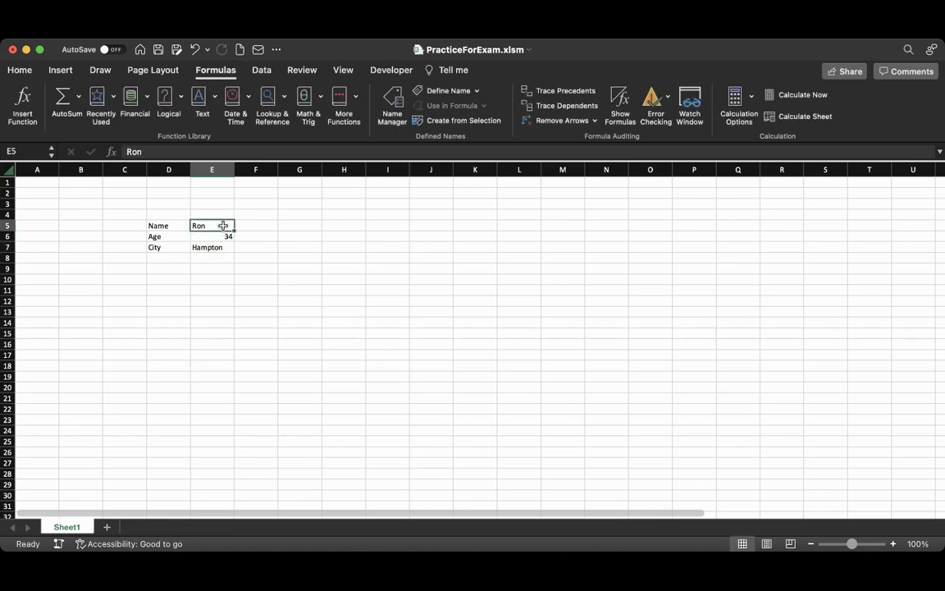
click(177, 225)
click(201, 224)
click(210, 251)
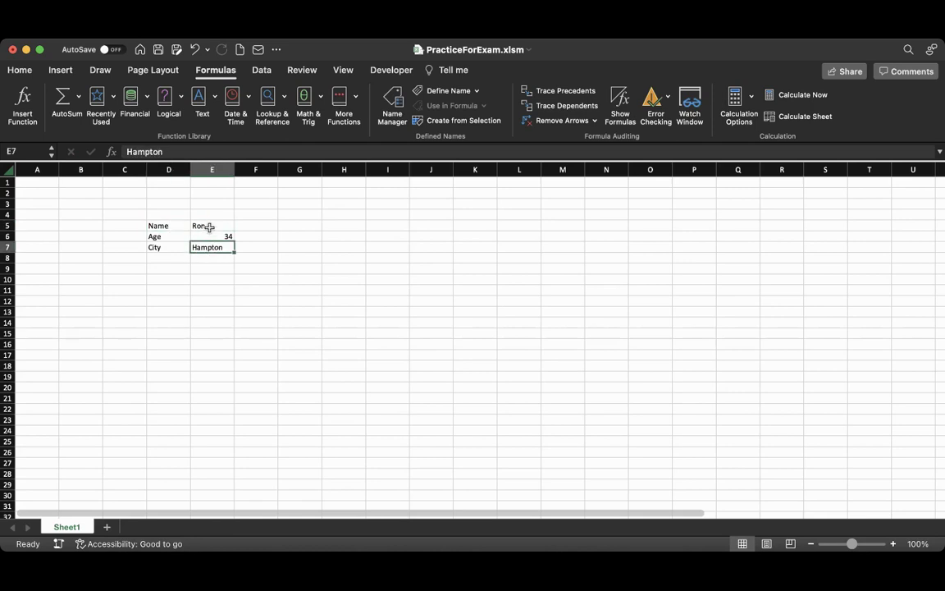
click(209, 227)
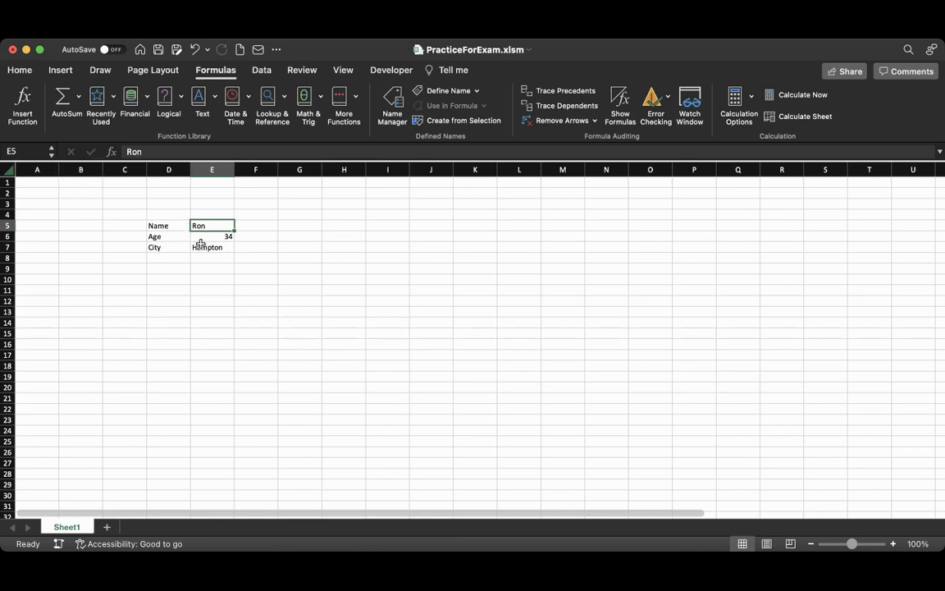
click(203, 237)
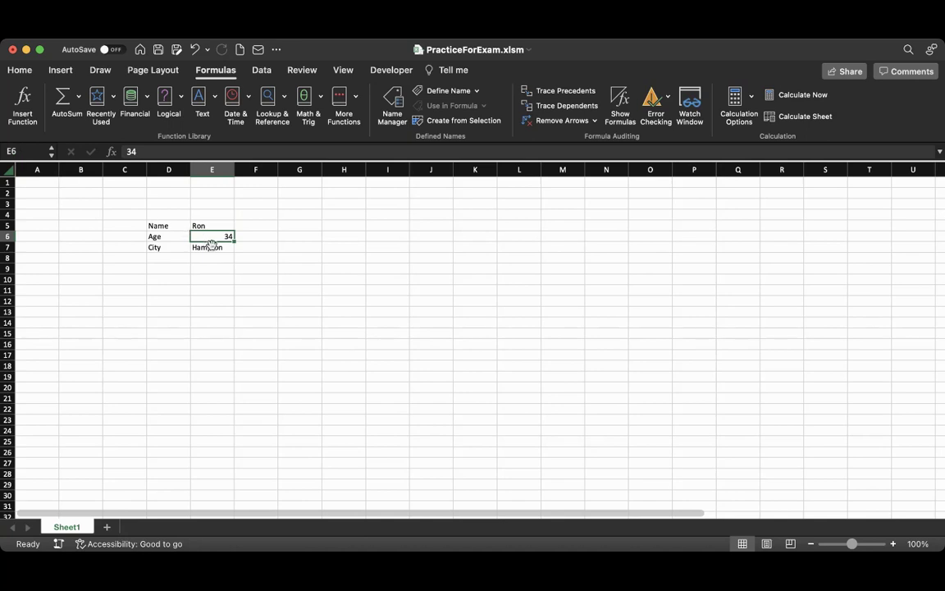
click(210, 255)
click(210, 246)
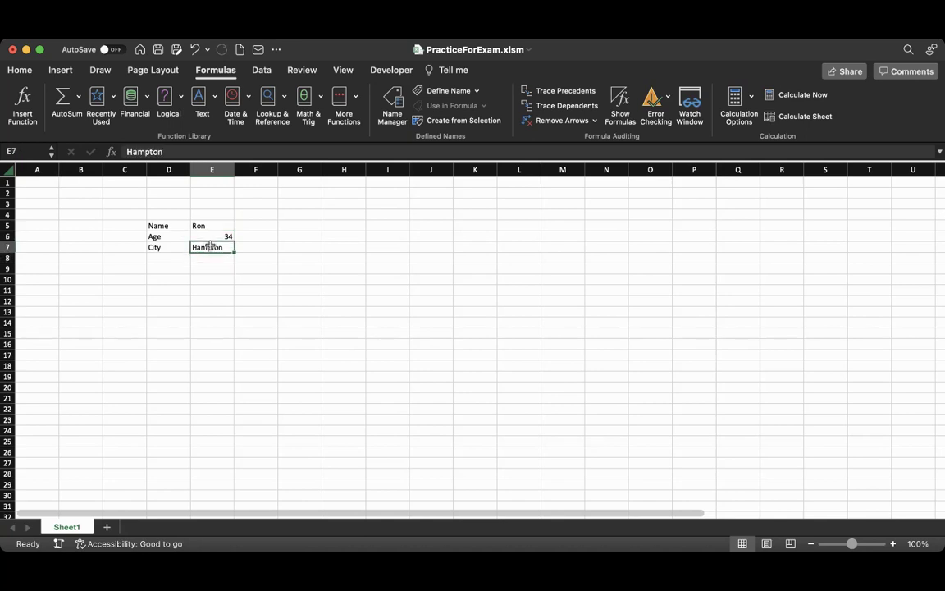
- Create cell names from the selection D5:E7, using the labels in column D to name the cells in column E
click(170, 225)
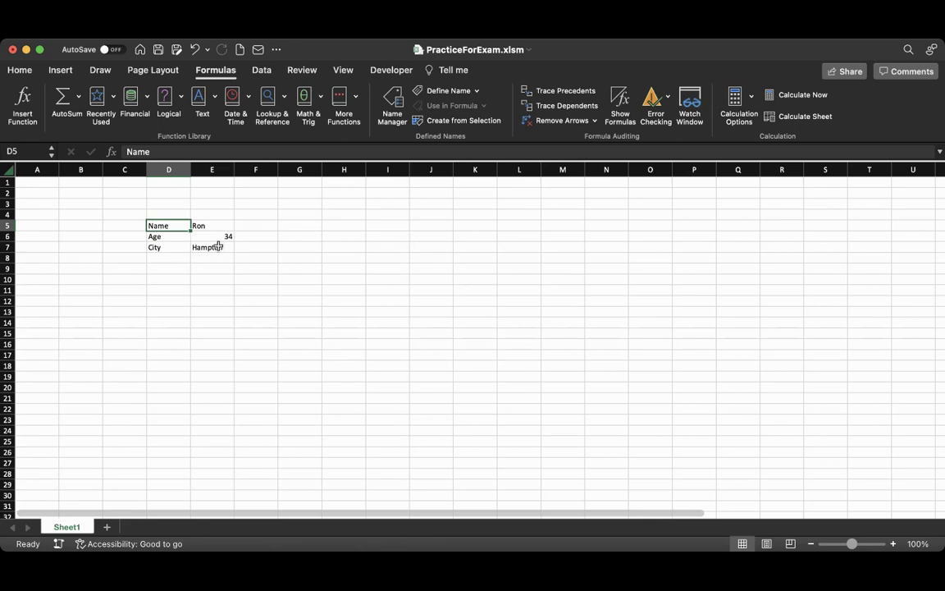
drag(166, 224, 218, 249)
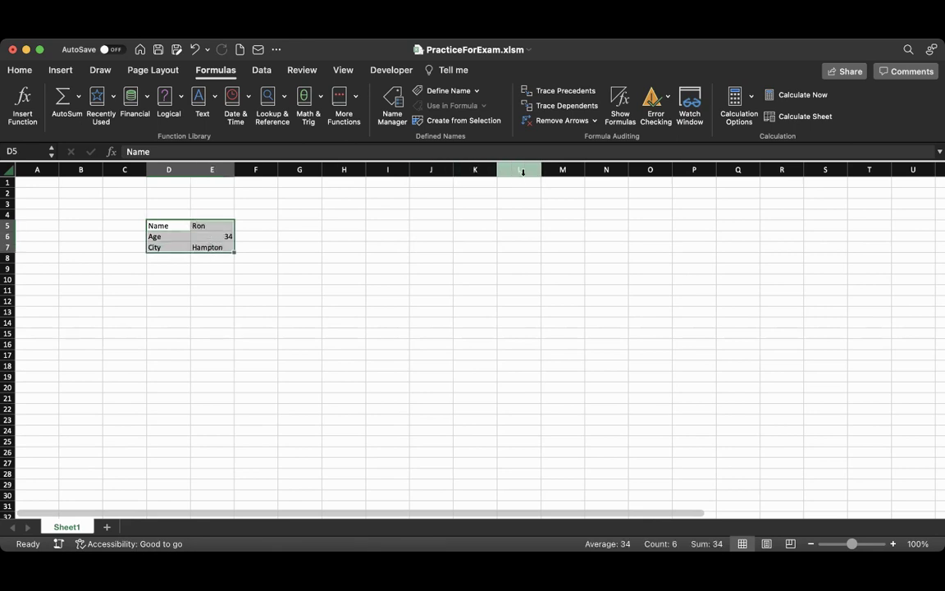
click(471, 125)
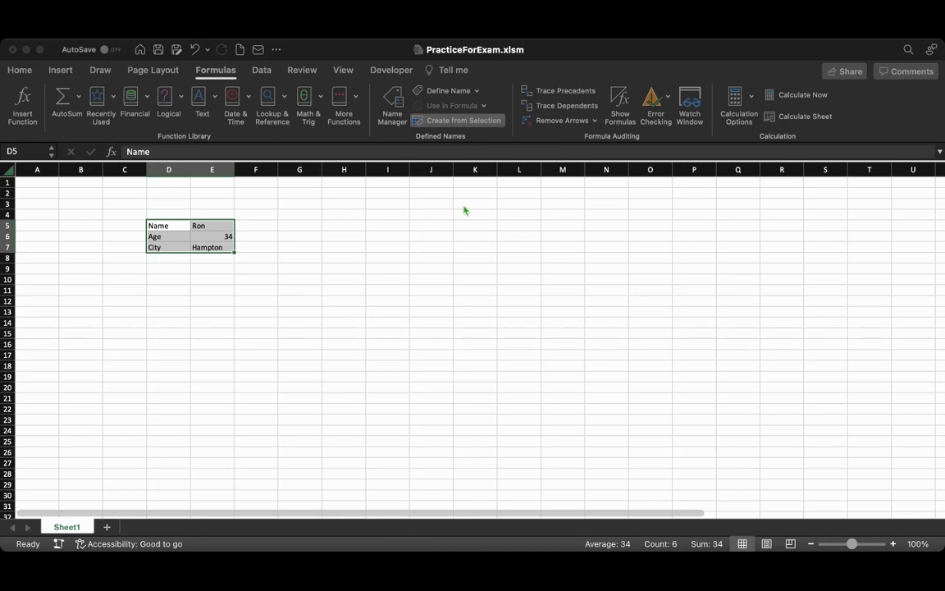
click(500, 258)
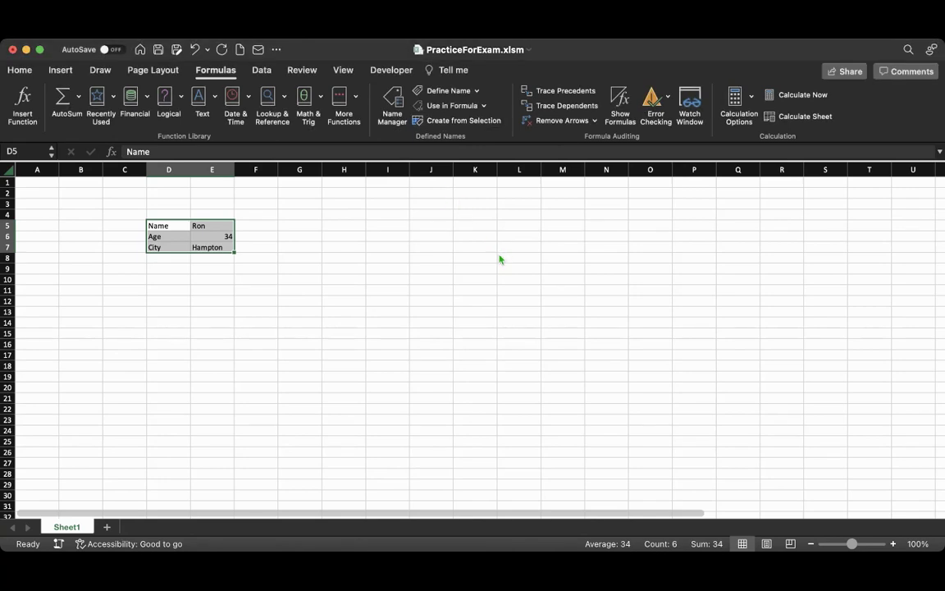
- Check the names assigned to the value cells E5, E6 and E7
click(279, 261)
click(216, 225)
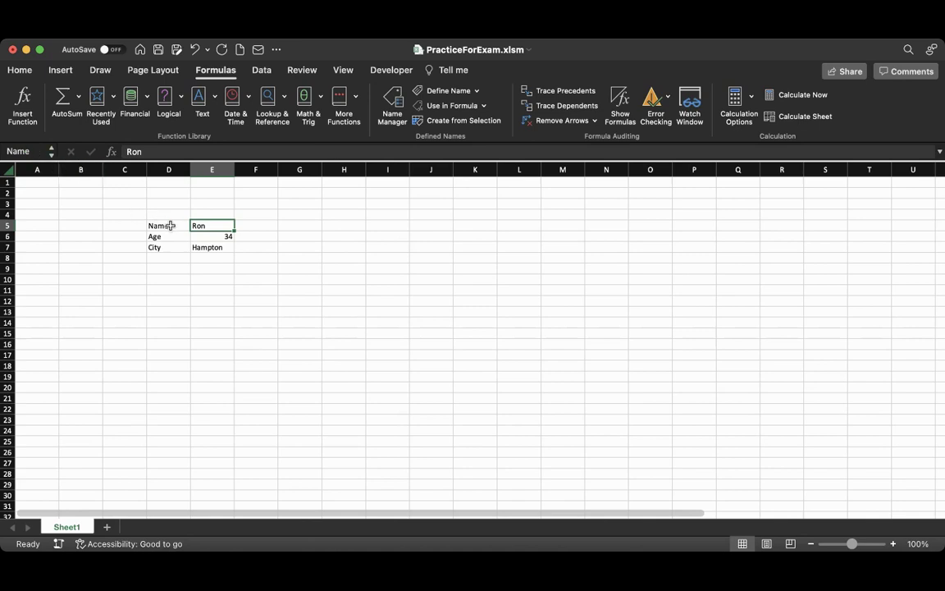
click(226, 236)
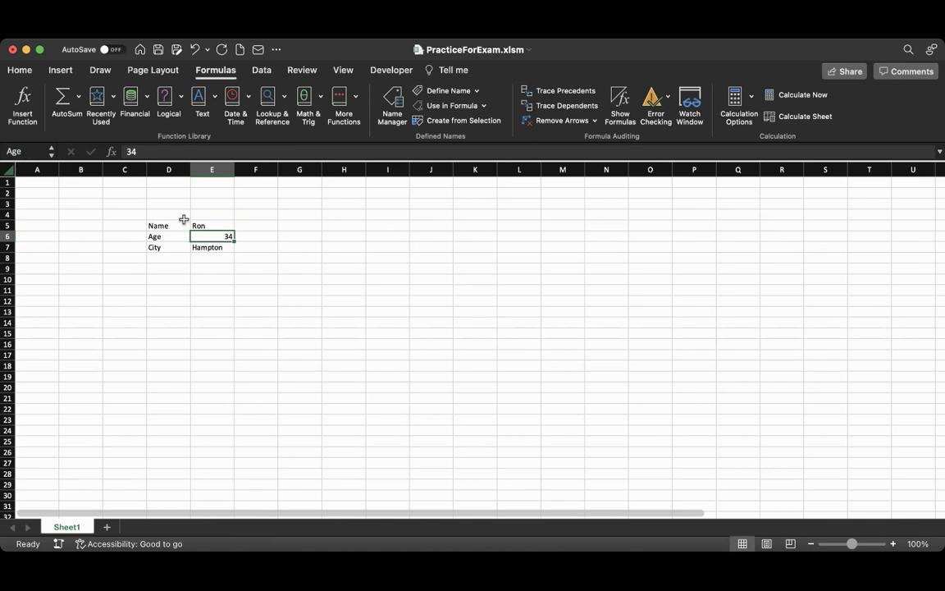
click(215, 248)
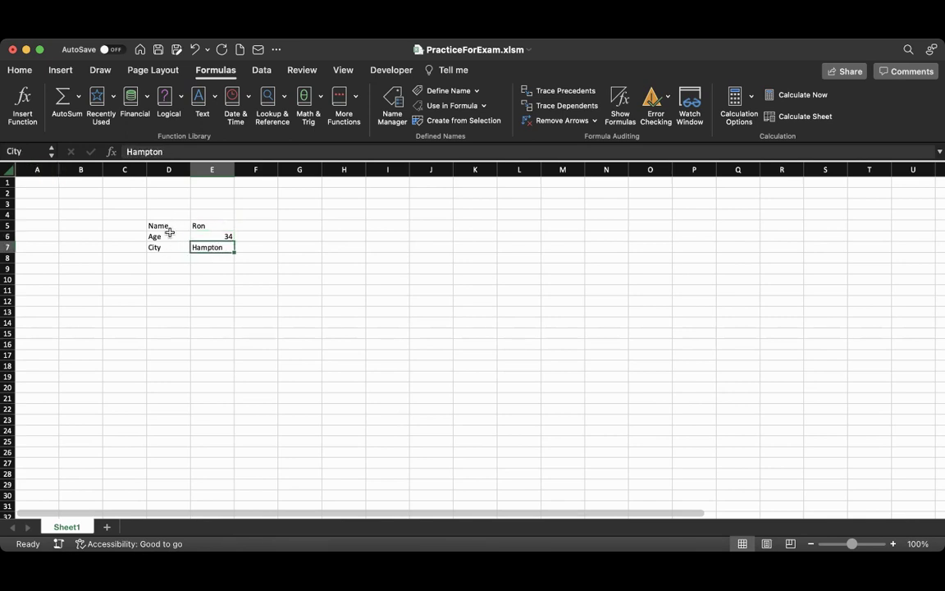
click(221, 225)
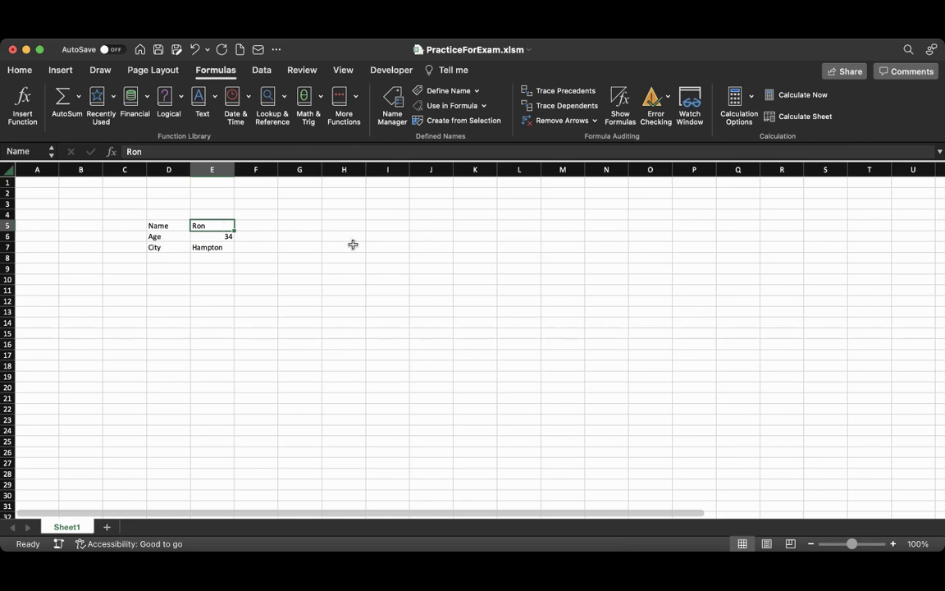
- Clear the contents of the range D4:E9
click(168, 213)
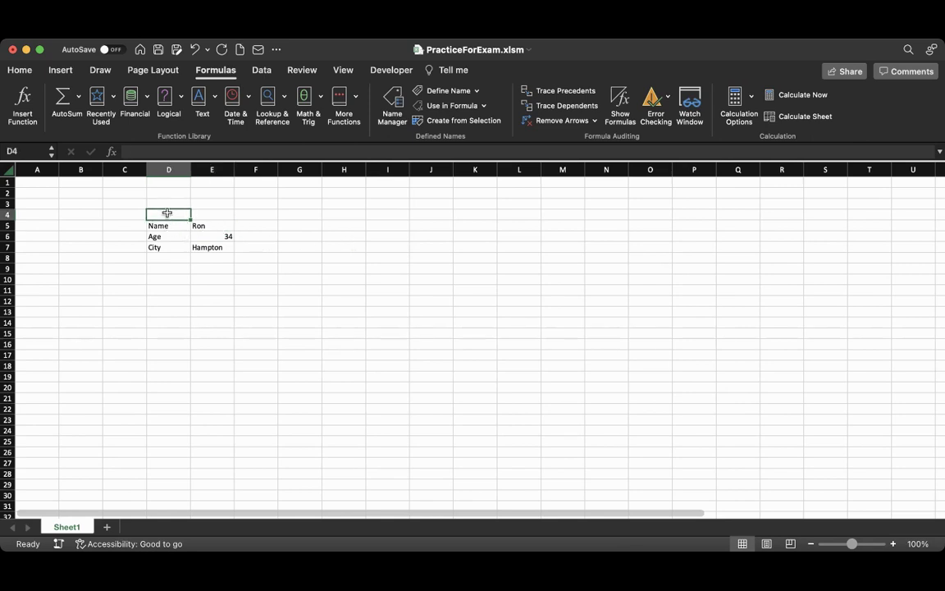
shift+click(222, 268)
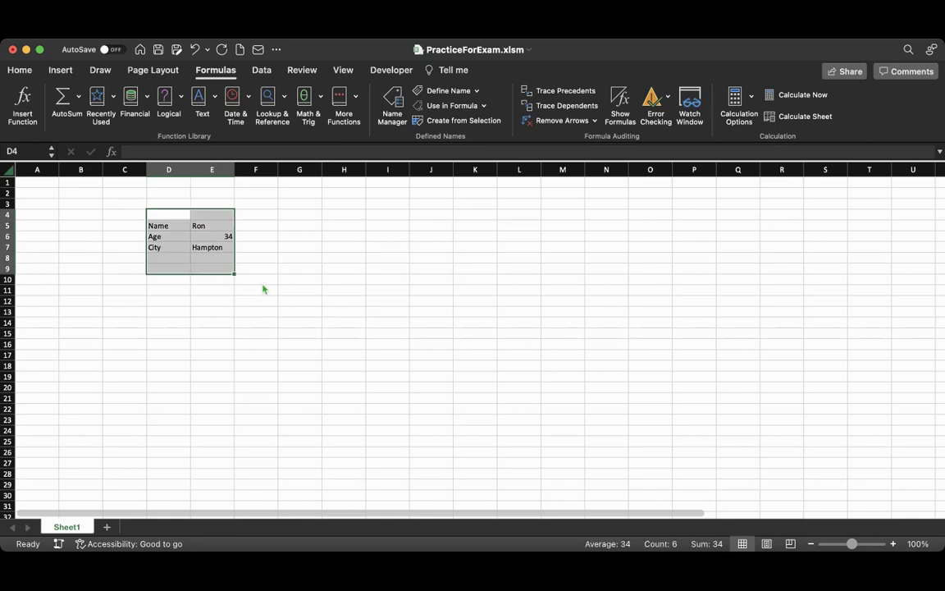
key(Delete)
- Inspect the emptied cells E5, E6 and E7 to see whether they keep their defined names
click(211, 224)
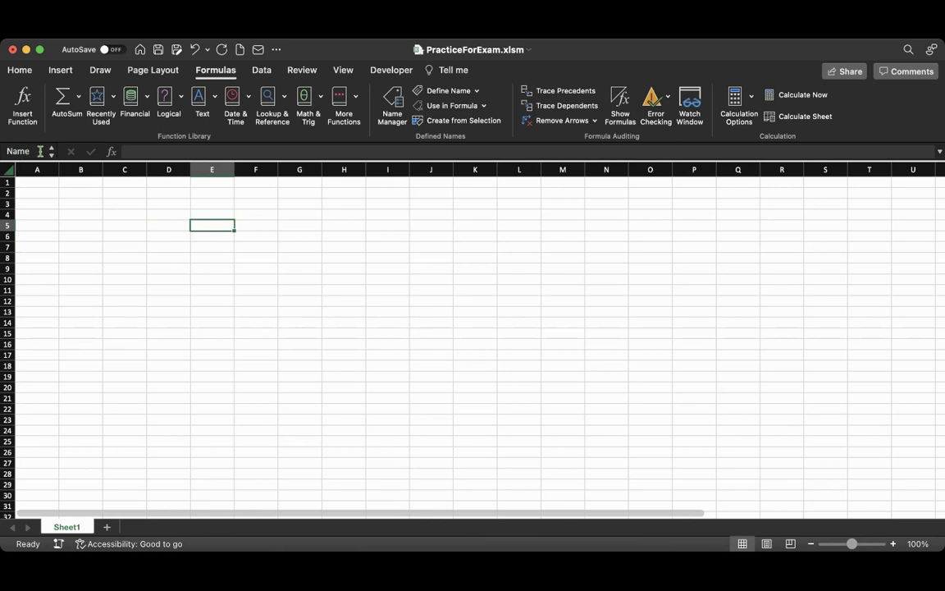
click(203, 236)
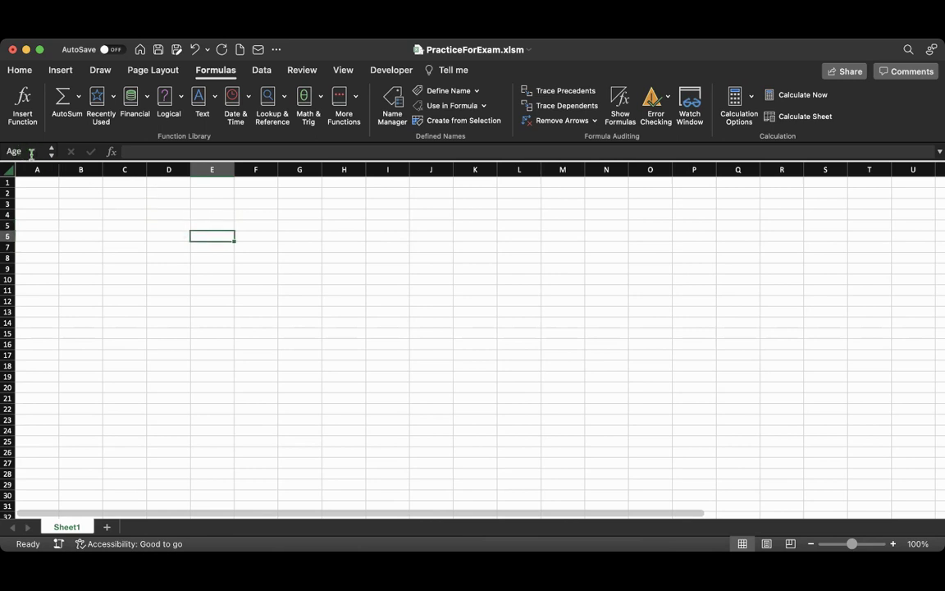
click(215, 247)
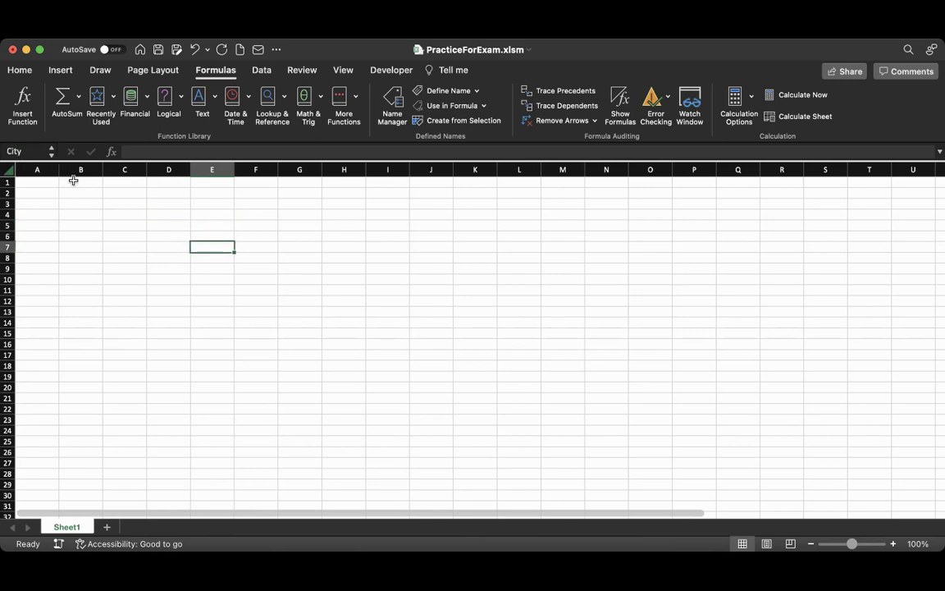
click(210, 222)
click(212, 238)
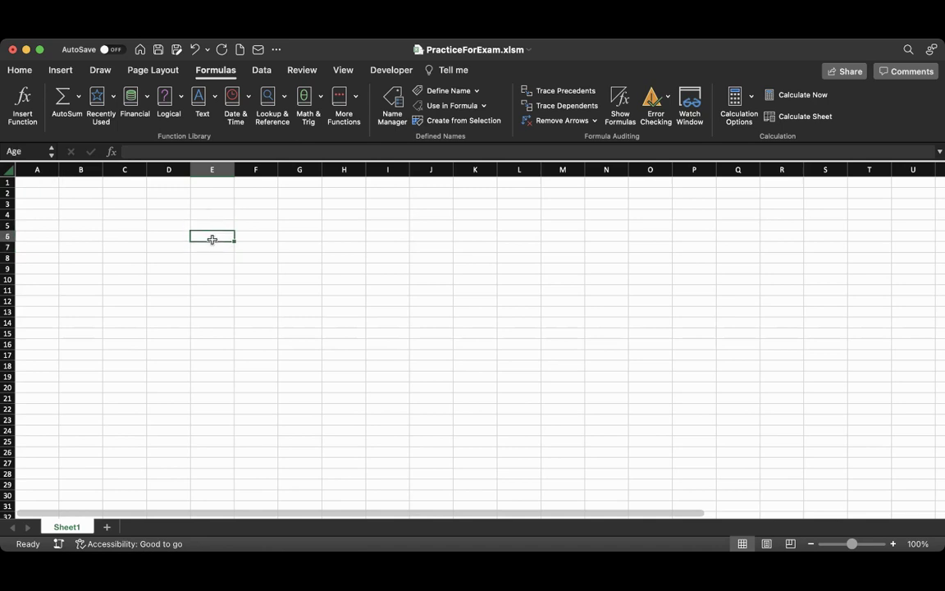
click(211, 248)
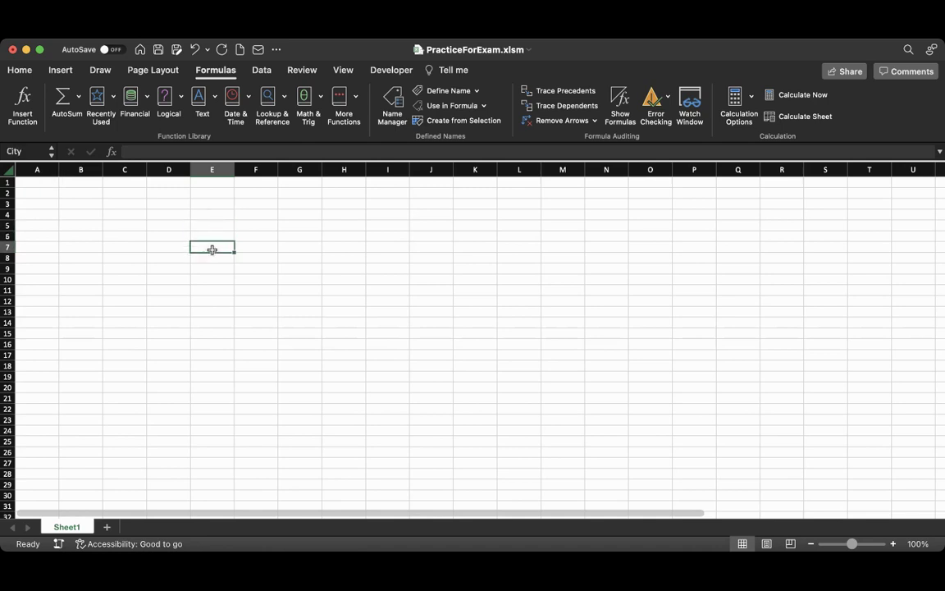
- Delete the defined names Name, Age and City in the Name Manager
click(399, 119)
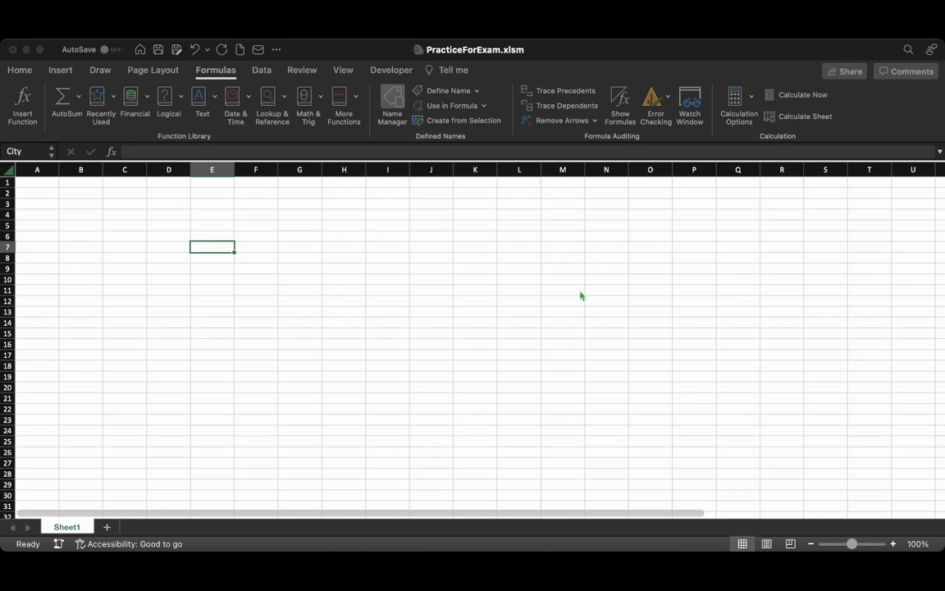
click(461, 254)
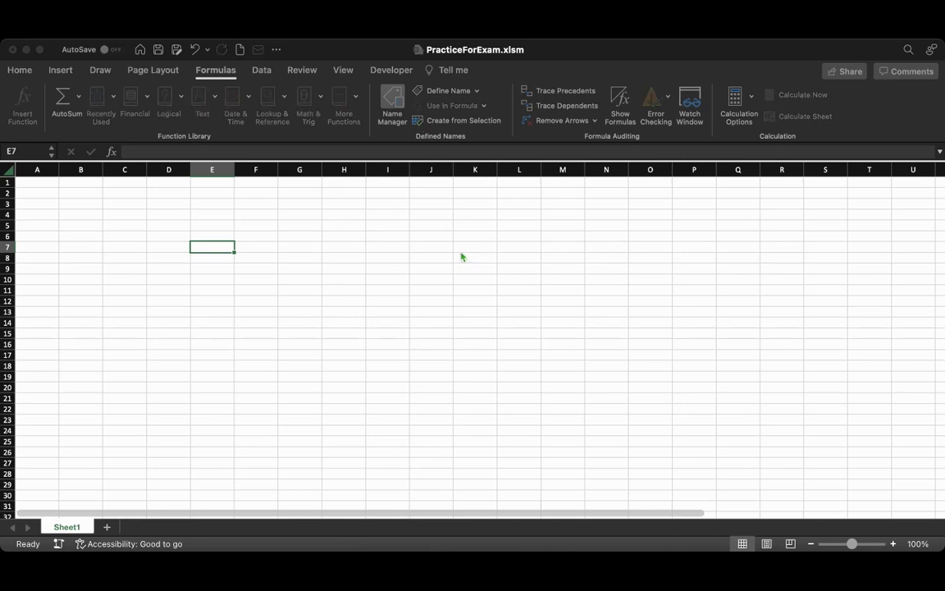
click(647, 423)
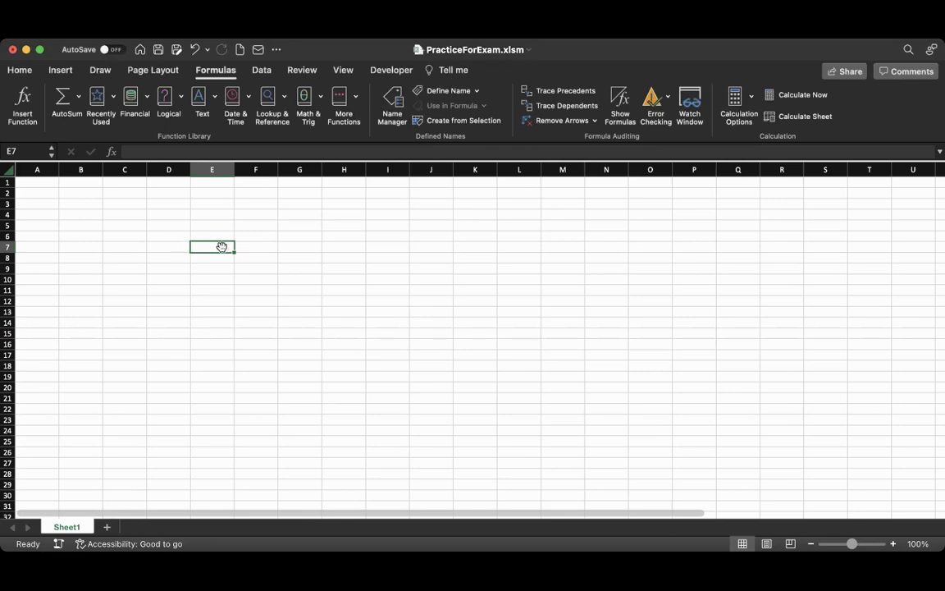
- Recheck cells E5, E6 and E7 for remaining defined names after the deletion
click(219, 235)
click(217, 222)
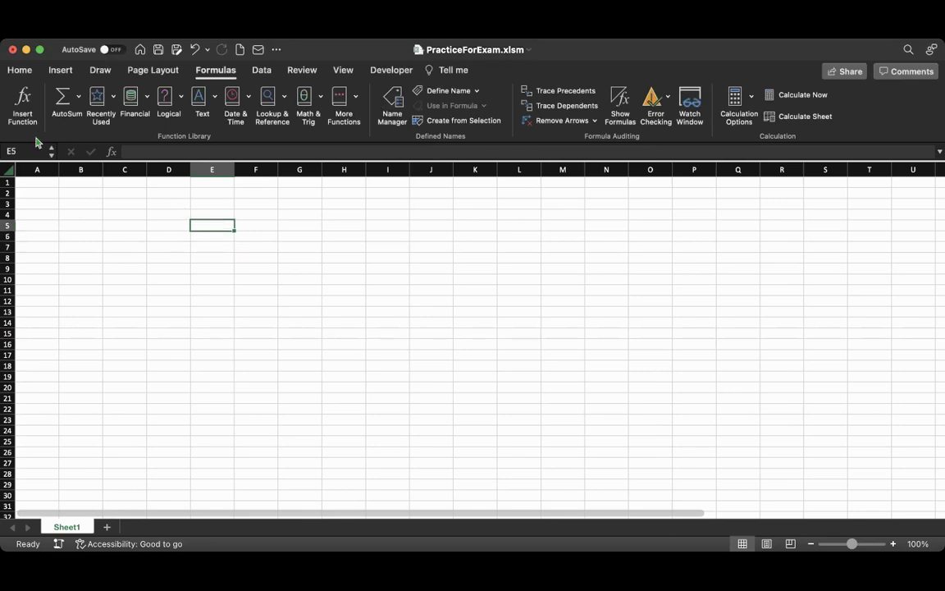
click(202, 237)
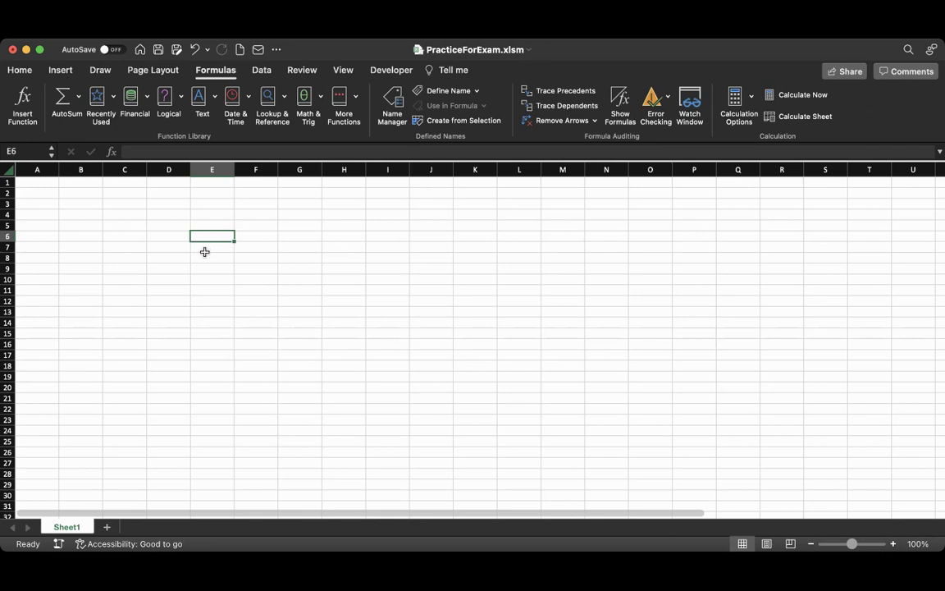
click(204, 251)
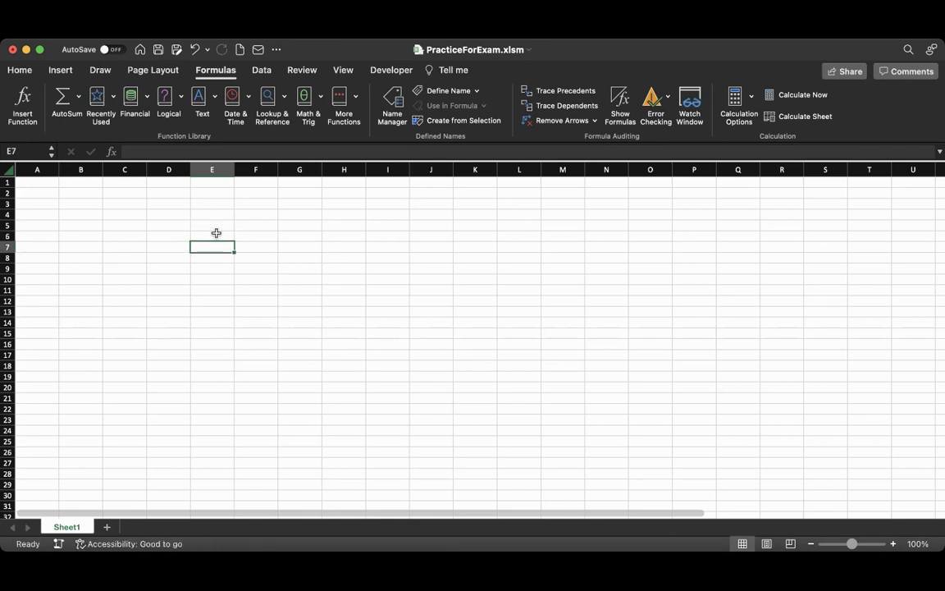
click(216, 234)
click(217, 226)
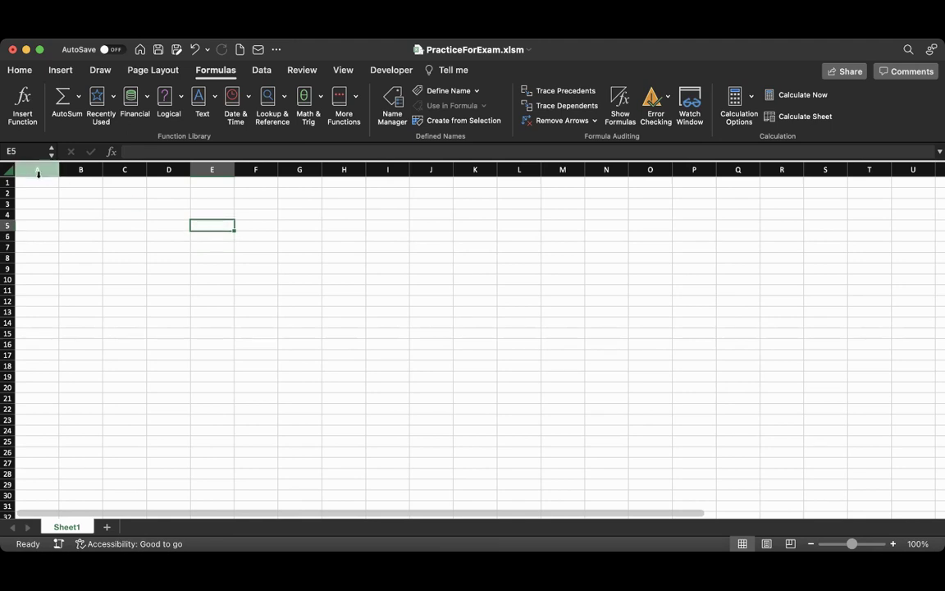
- Enter the label Name in D5 and a first name beside it in E5
click(176, 224)
text(Name)
key(Tab)
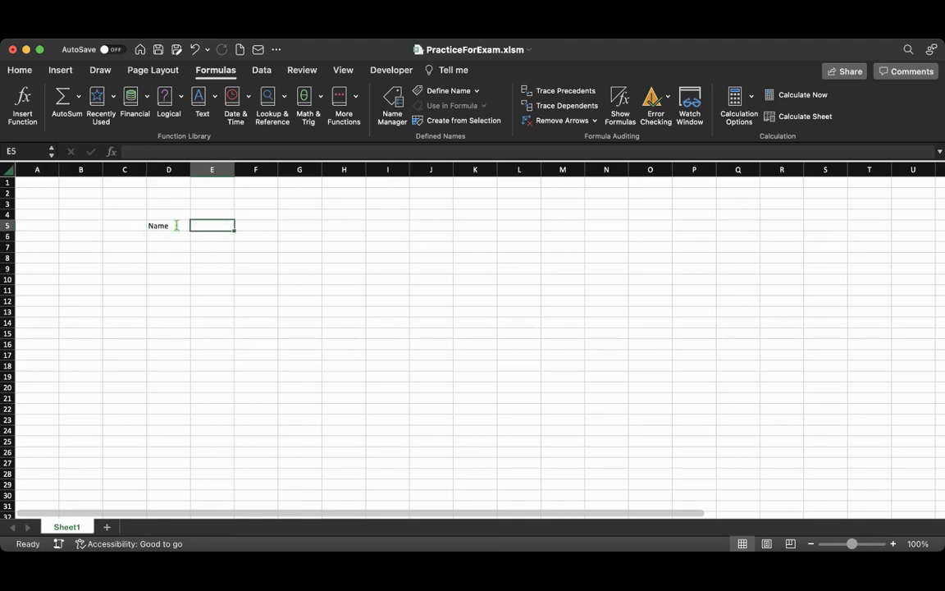
text(Mike)
key(Return)
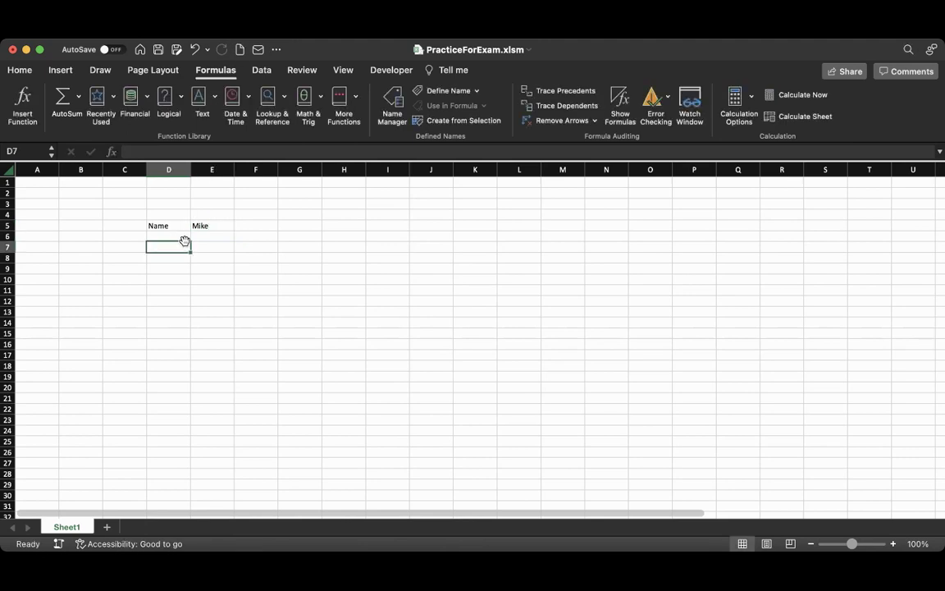
- Create a defined name for E5 from the label in D5 with Create from Selection and check the name on E5
click(179, 224)
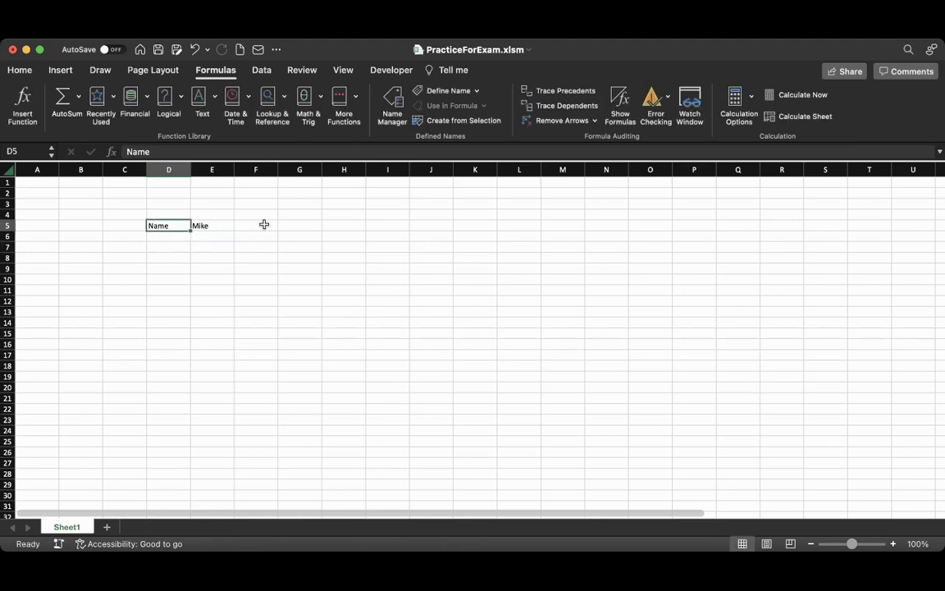
shift+click(218, 225)
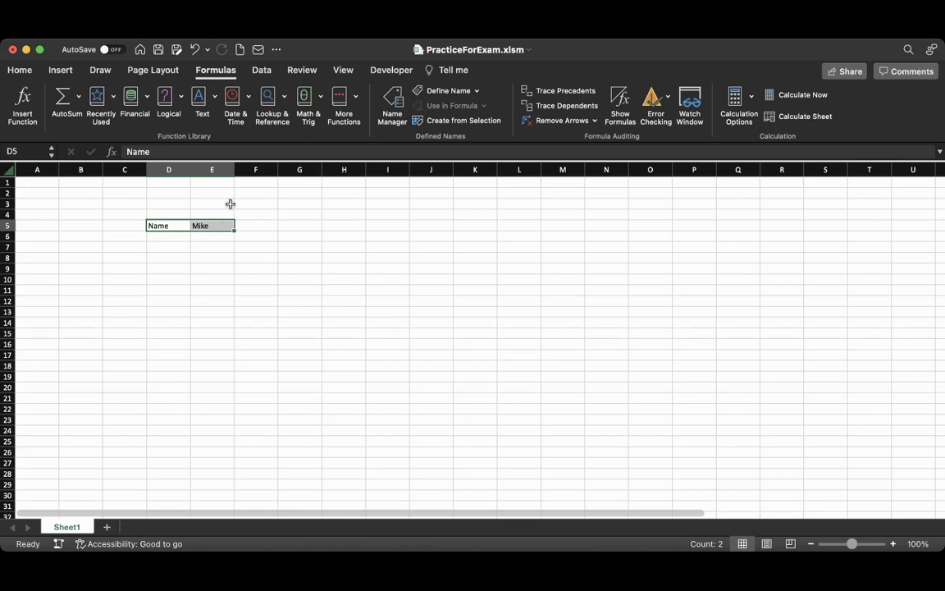
click(461, 123)
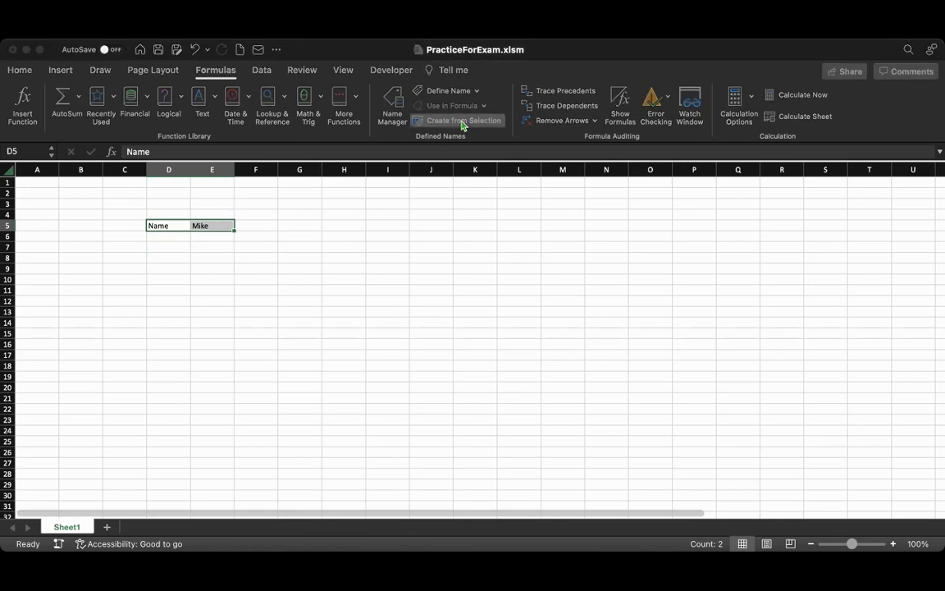
click(502, 262)
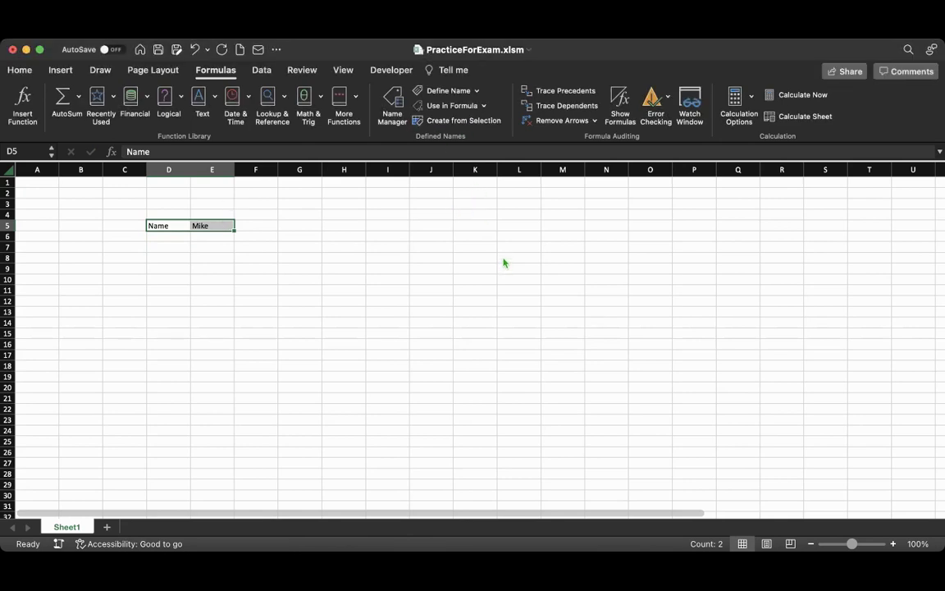
click(219, 236)
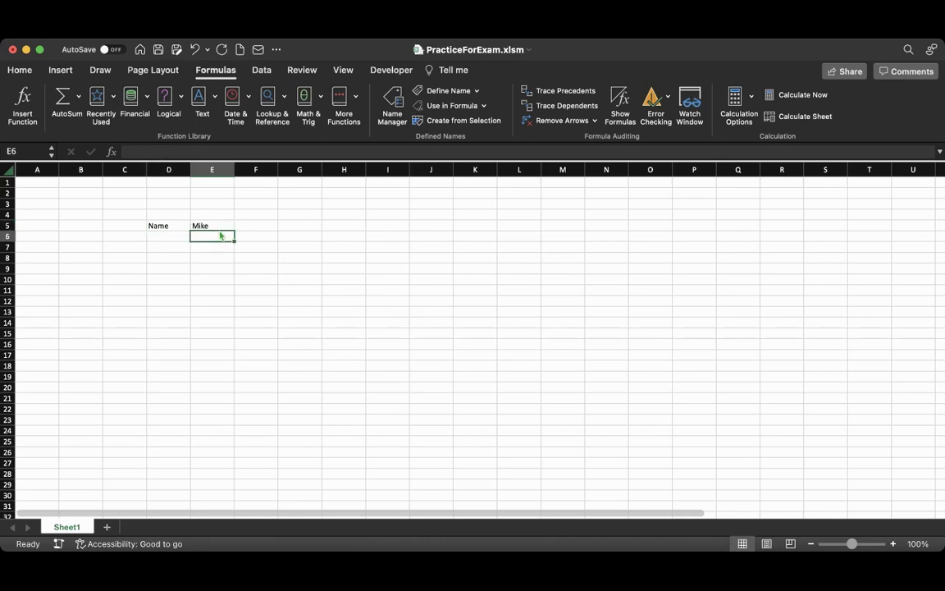
click(219, 222)
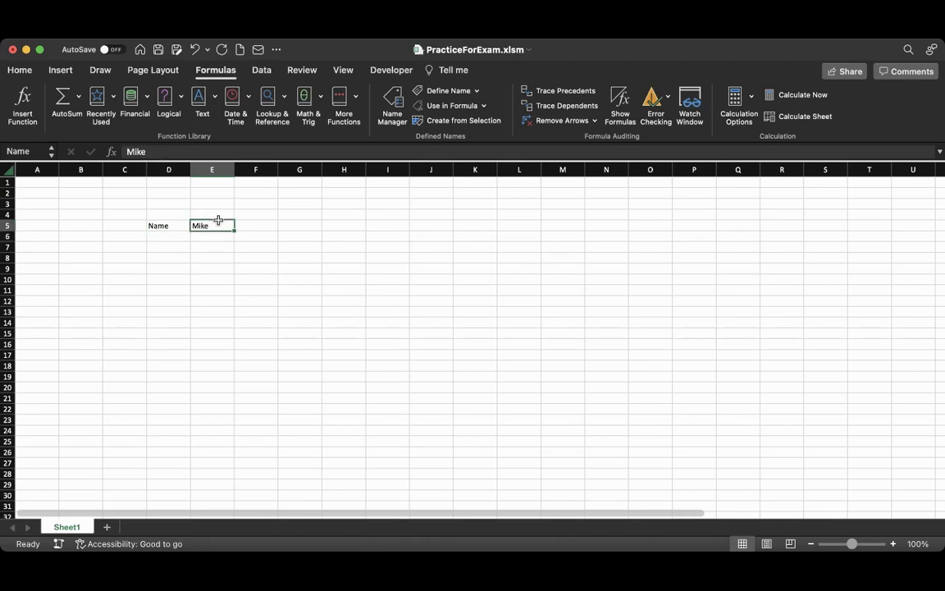
- Enter the formula =Name in cells F6 and F9 to reference the named cell
click(256, 236)
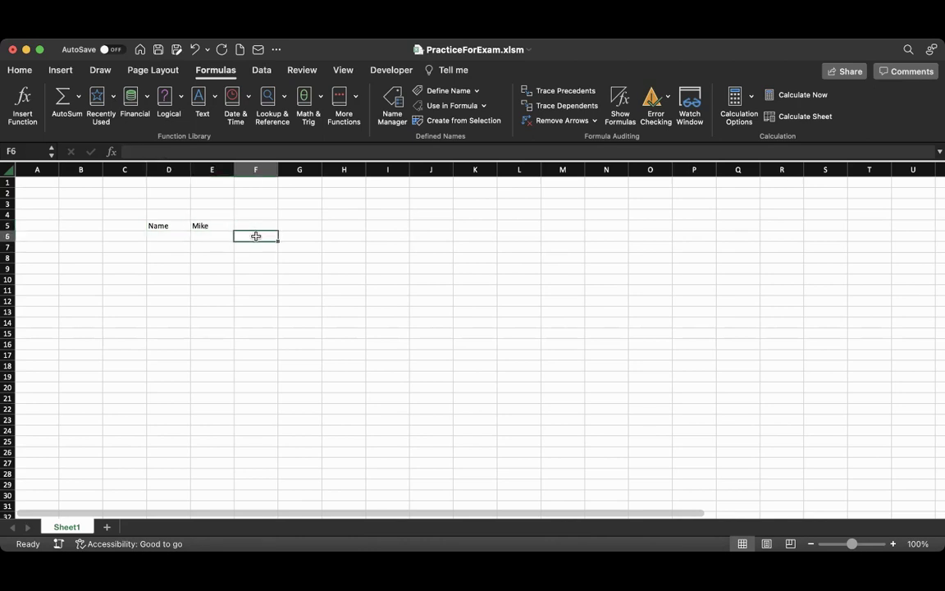
text(=)
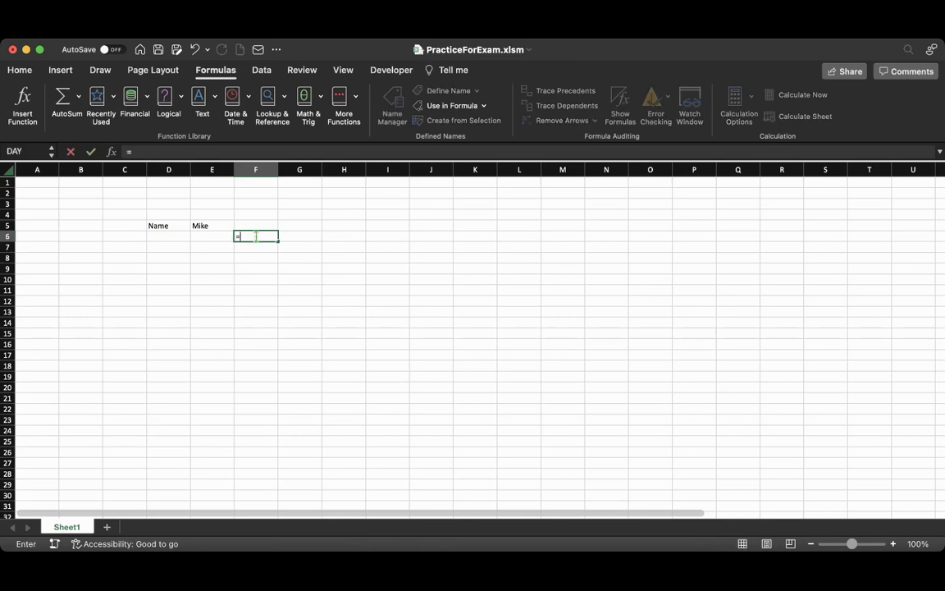
text(name)
key(Return)
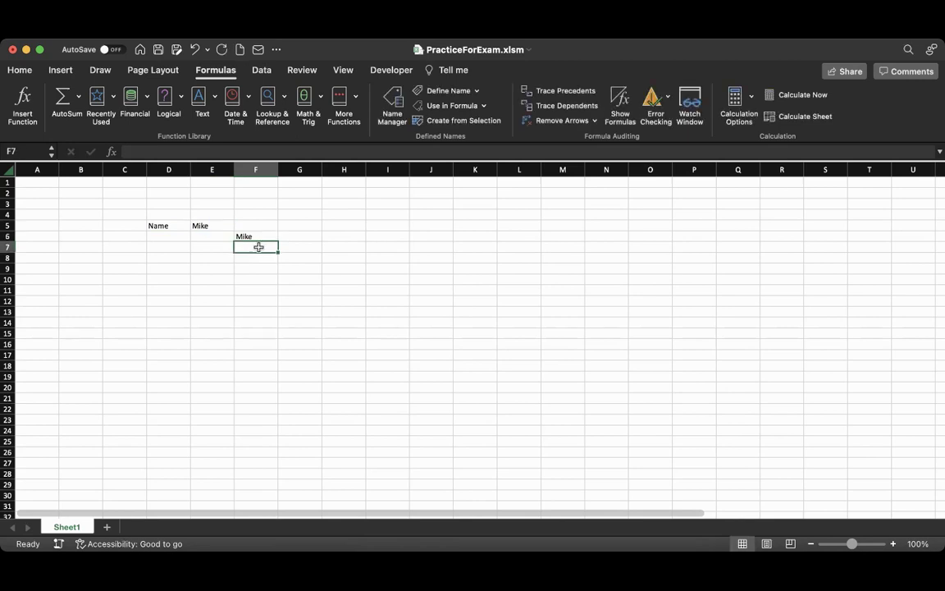
click(254, 269)
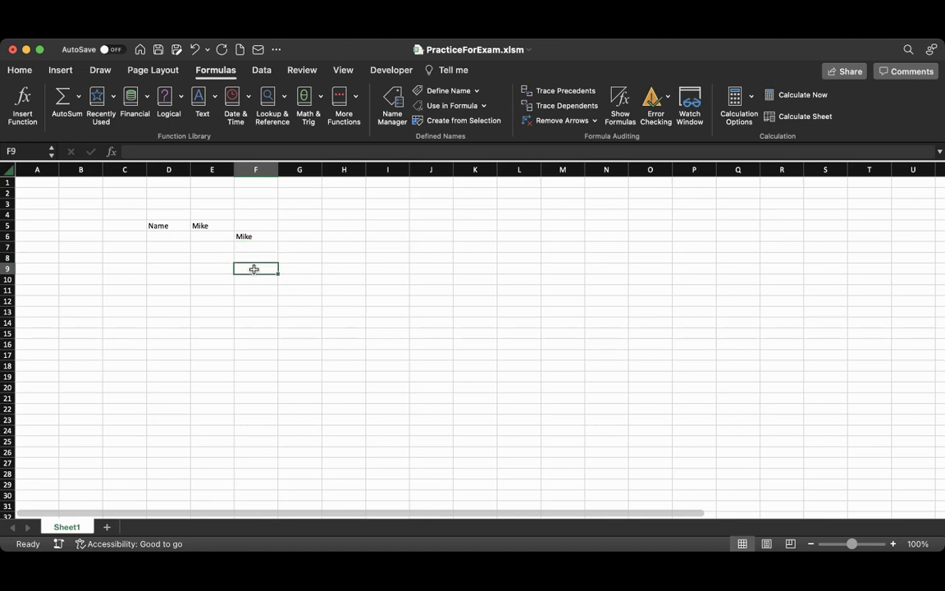
text(=Name)
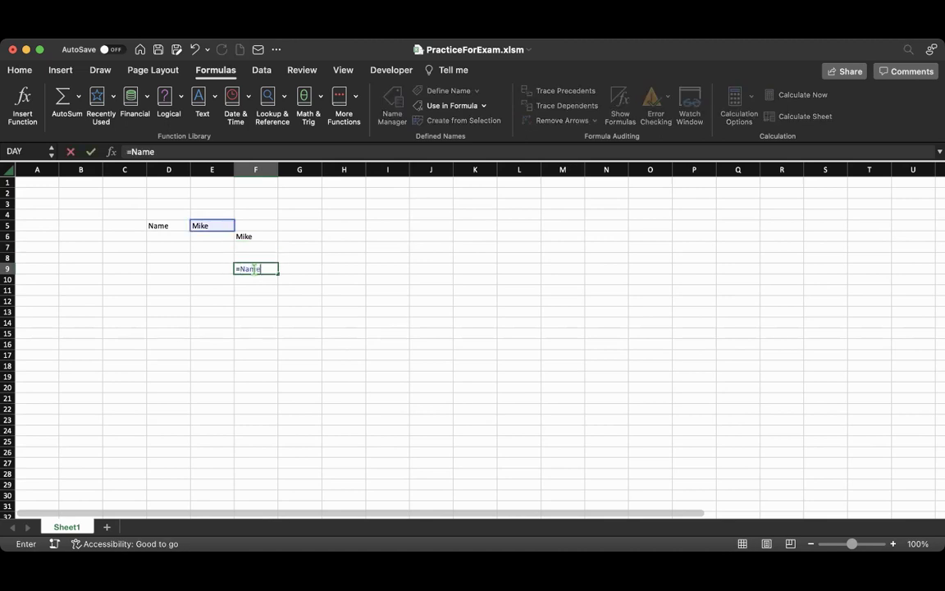
key(Return)
- Enter the formula =E5 in F11 to reference the same cell by its address
click(244, 289)
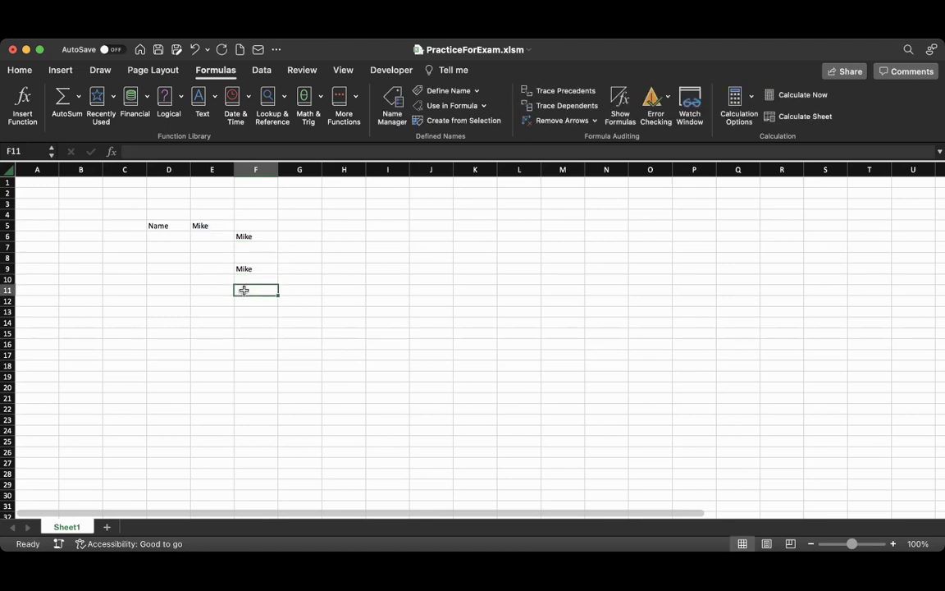
text(=E)
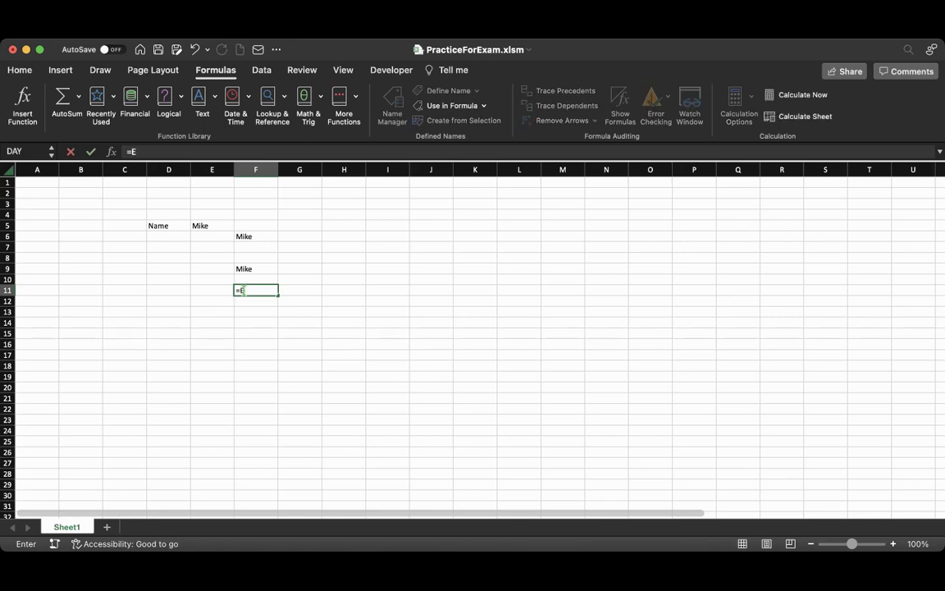
text(5)
key(Return)
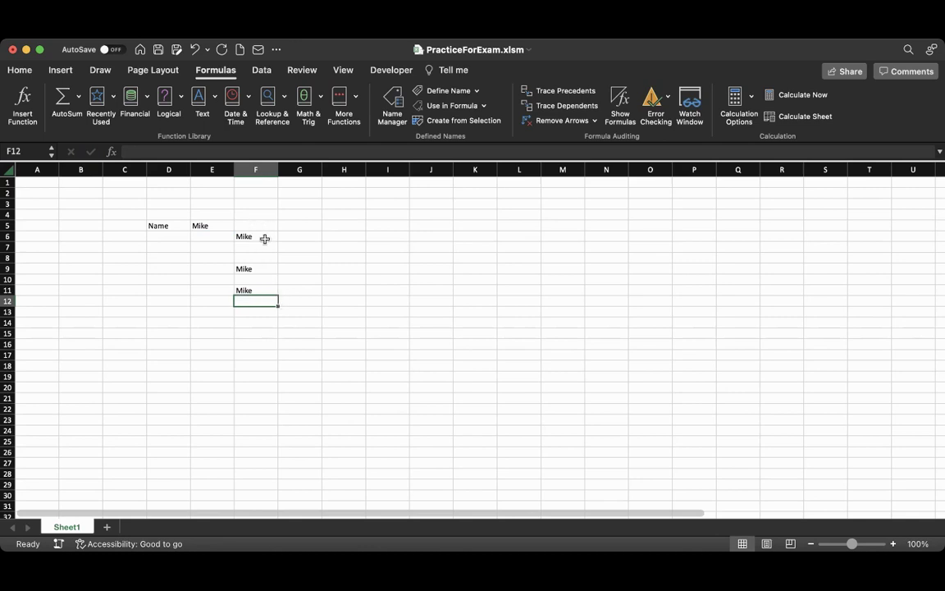
- Compare the formulas in F11 and F9 to see the cell address reference against the defined name reference
click(263, 289)
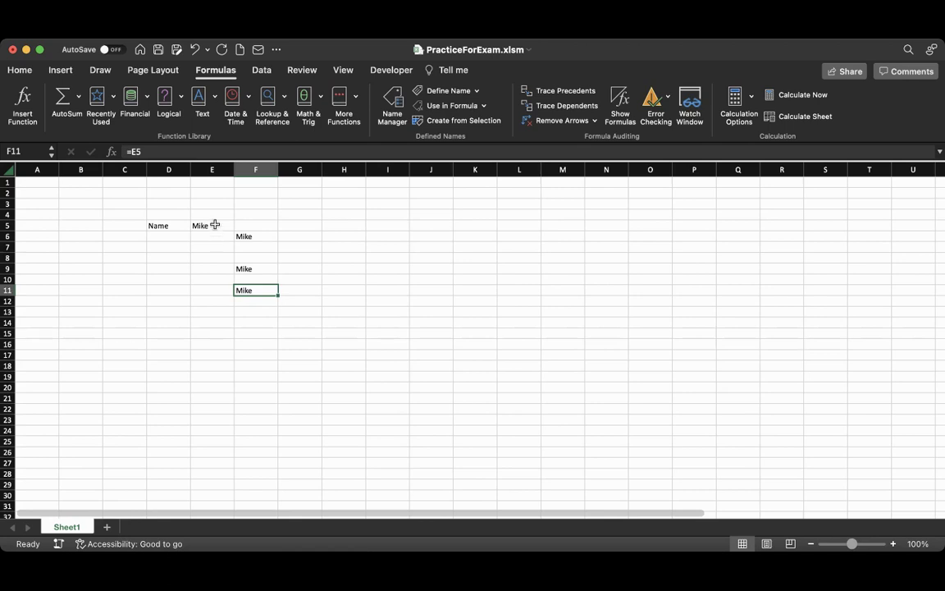
click(259, 267)
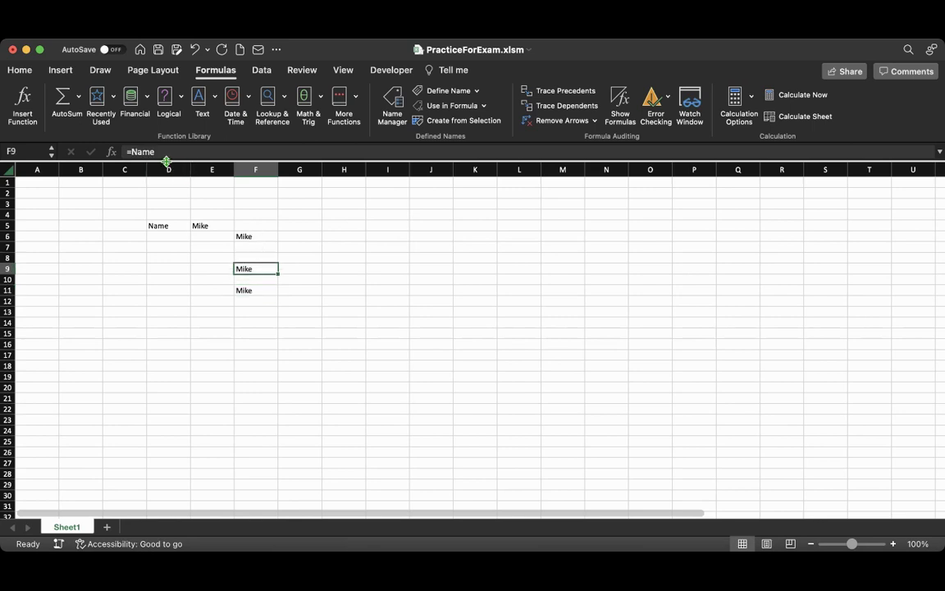
click(259, 291)
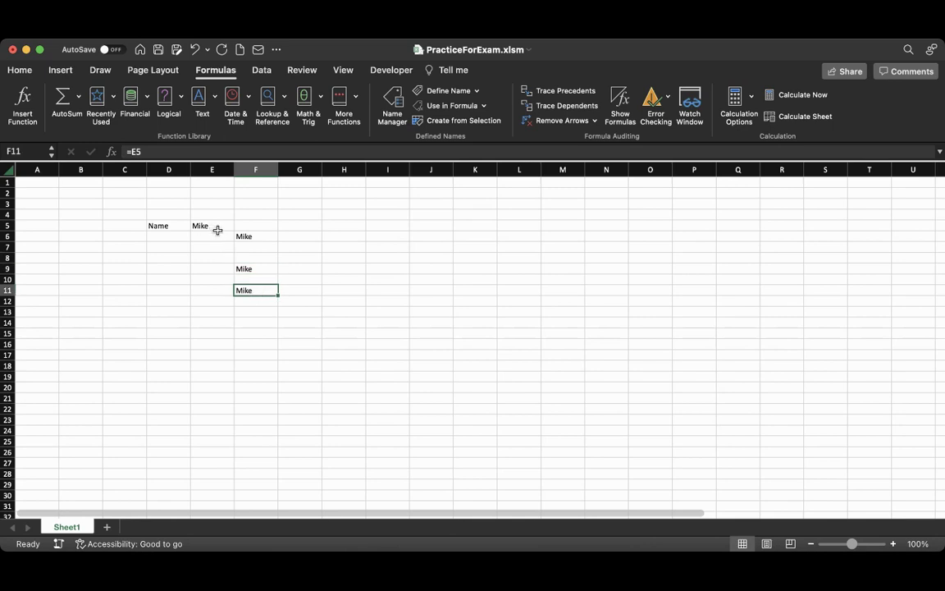
- Clear the contents of the range F6:F11
click(268, 234)
shift+click(258, 293)
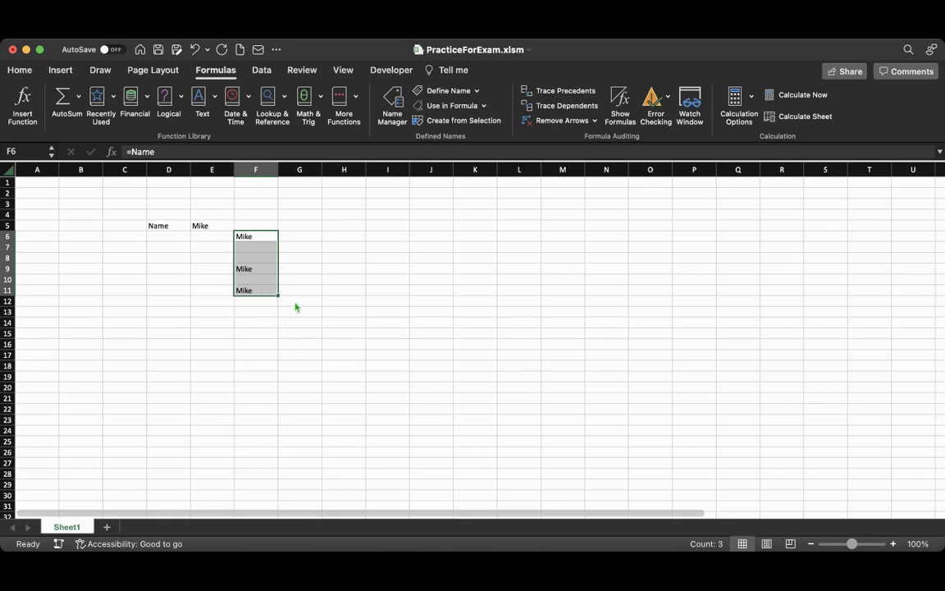
key(Delete)
click(259, 276)
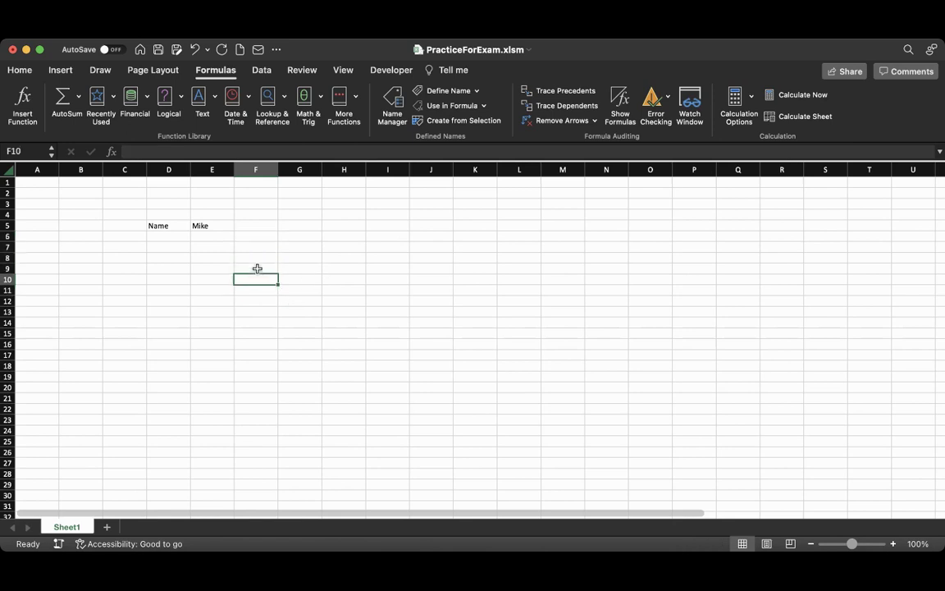
click(257, 268)
click(257, 253)
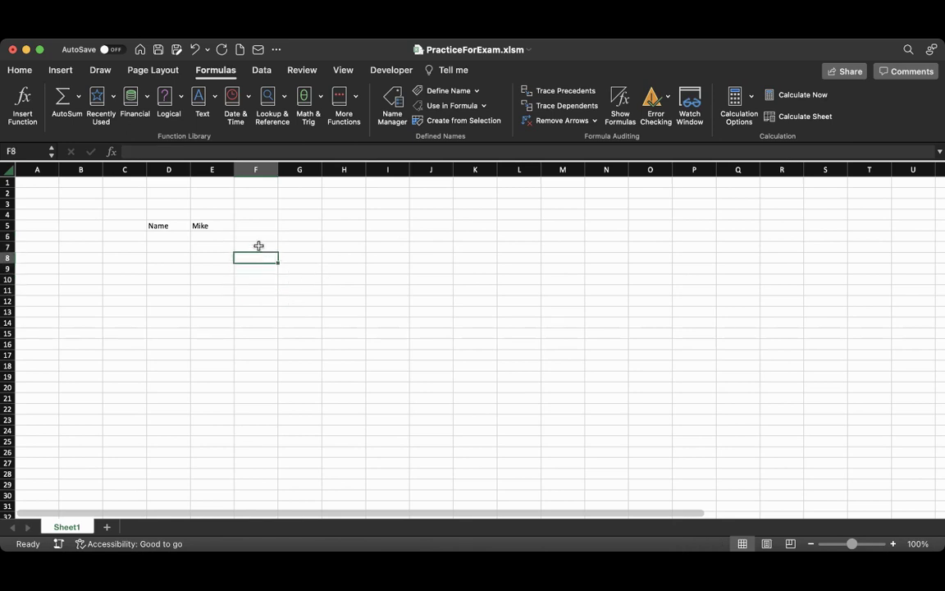
click(258, 246)
click(259, 236)
click(258, 255)
click(257, 275)
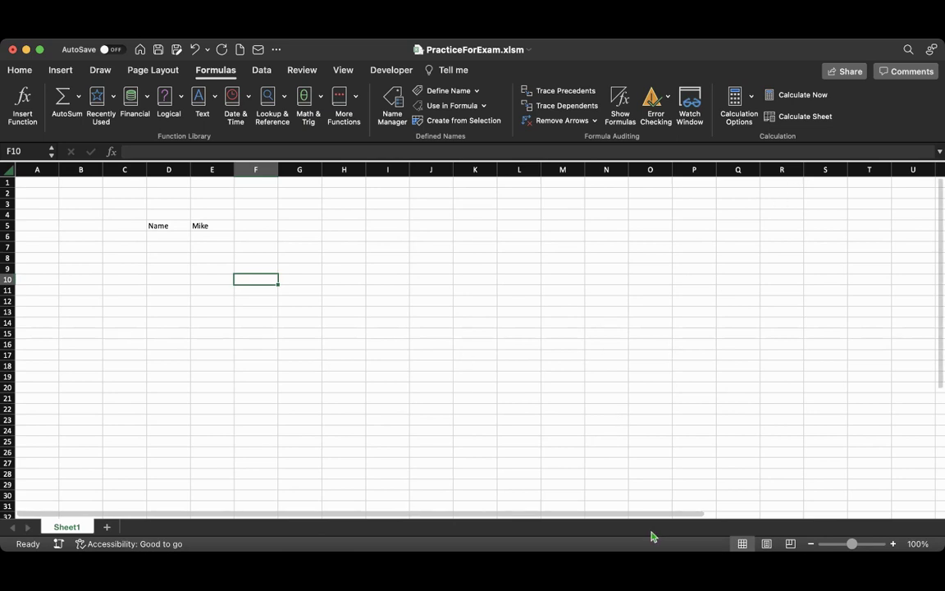
key(super+Tab)
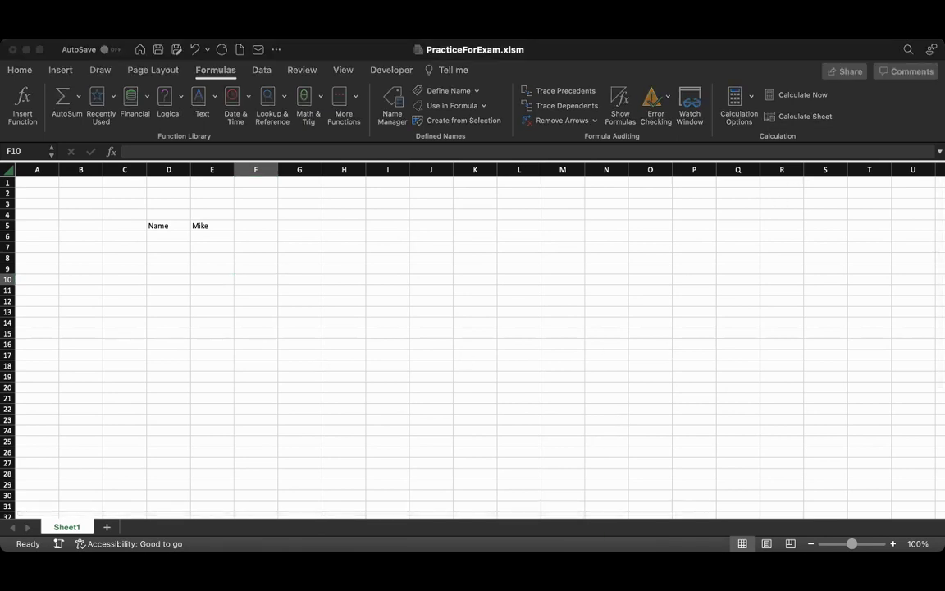